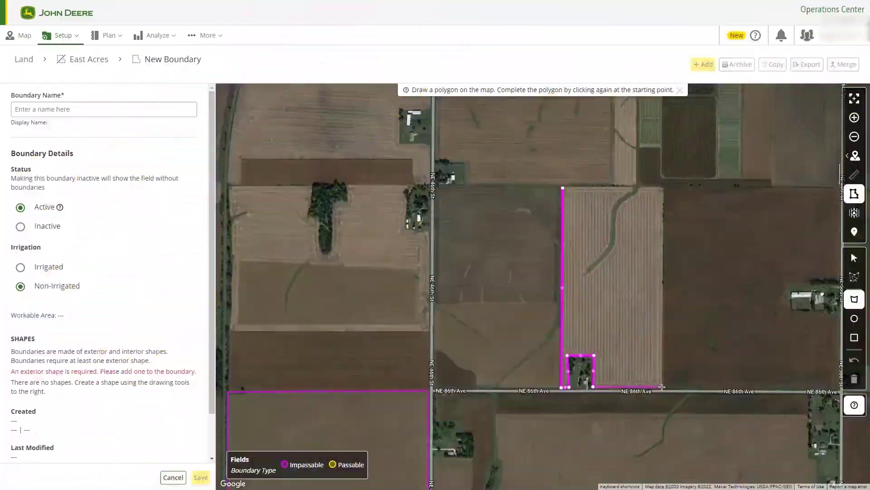
- Close the East Acres boundary polygon and pan the SSURGO soil texture map
click(563, 189)
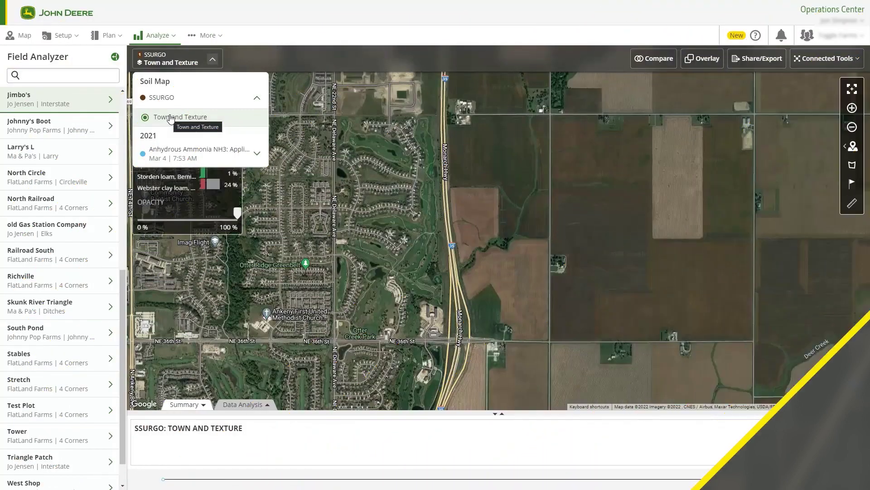
drag(487, 196, 493, 235)
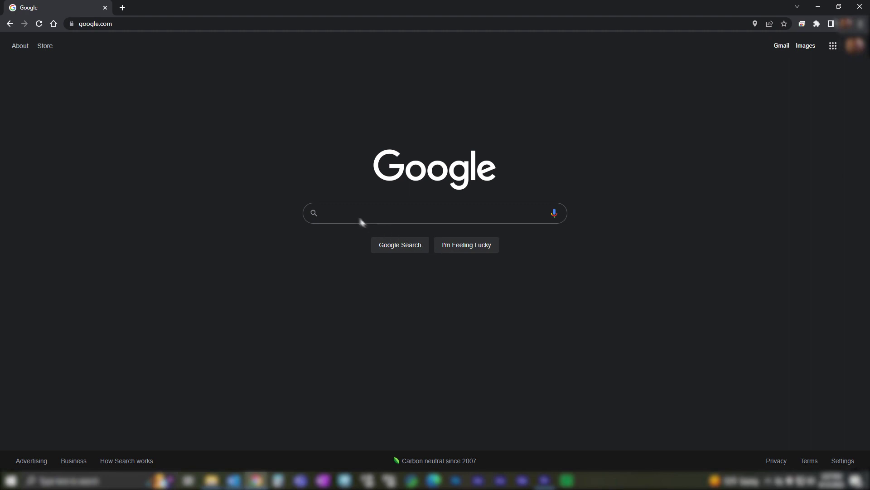
- Load operationscenter.deere.com in the Chrome address bar
click(157, 23)
key(BackSpace)
text(operationscenter.deere.com)
key(Return)
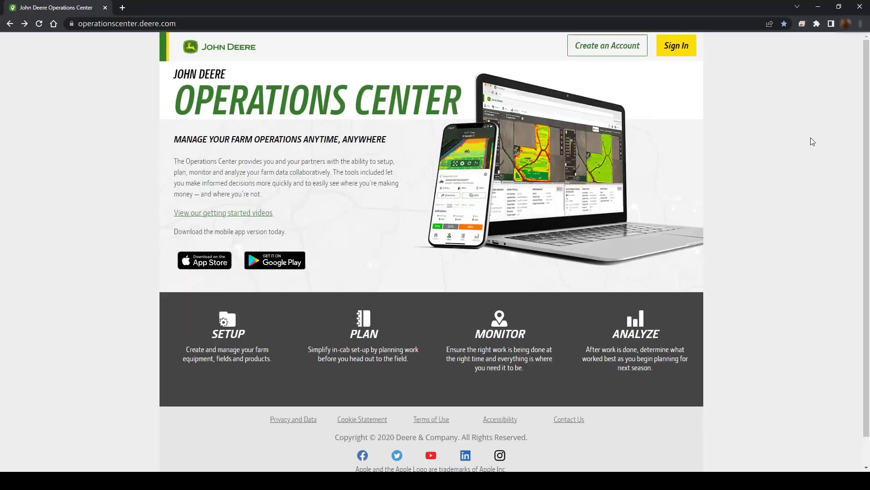
- Start a new account and fill in the username, first name, last name and phone number
click(610, 46)
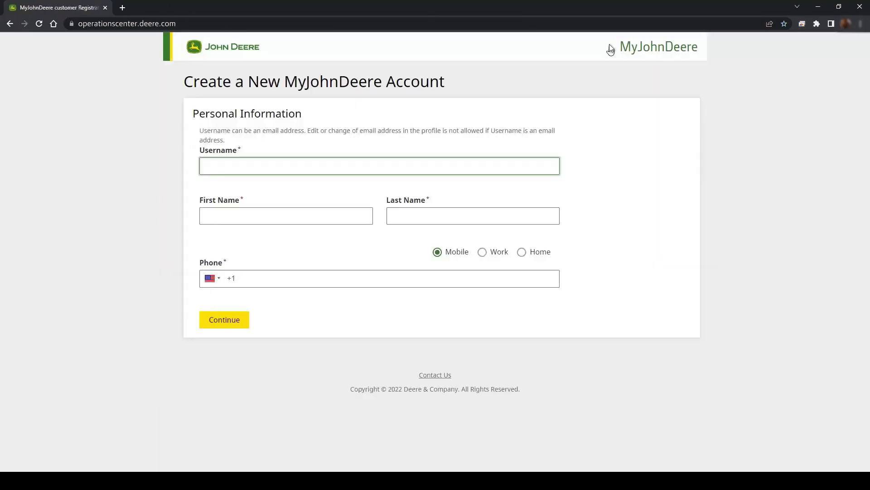
click(293, 166)
text(SmithFarm)
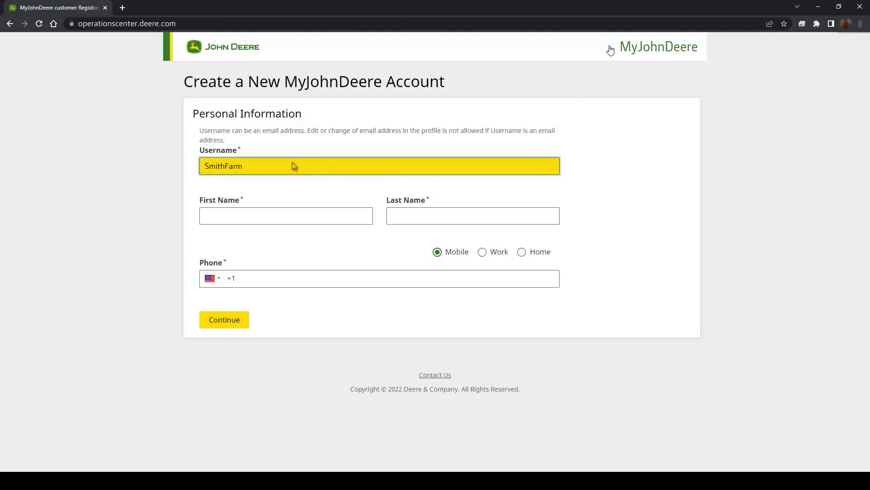
key(Tab)
text(John)
key(Tab)
text(Smi)
key(Tab)
text(5555555555)
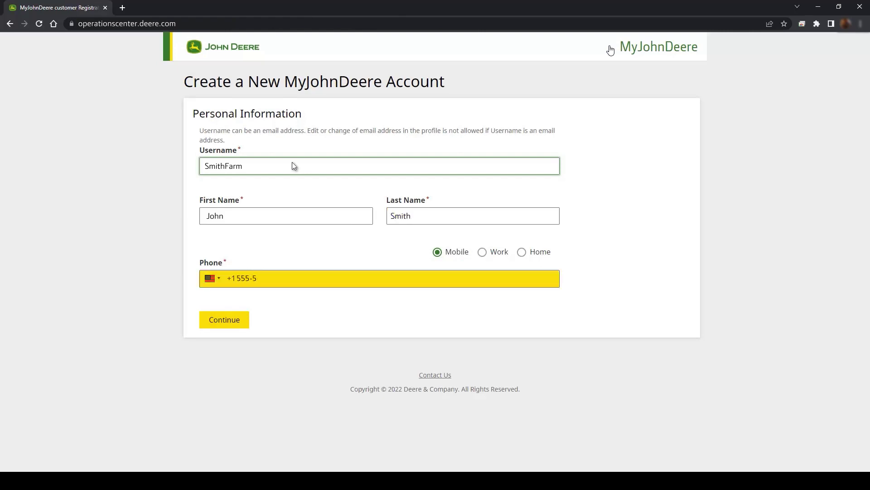
key(Tab)
- Submit the personal details and validate the emailed confirmation code
click(233, 320)
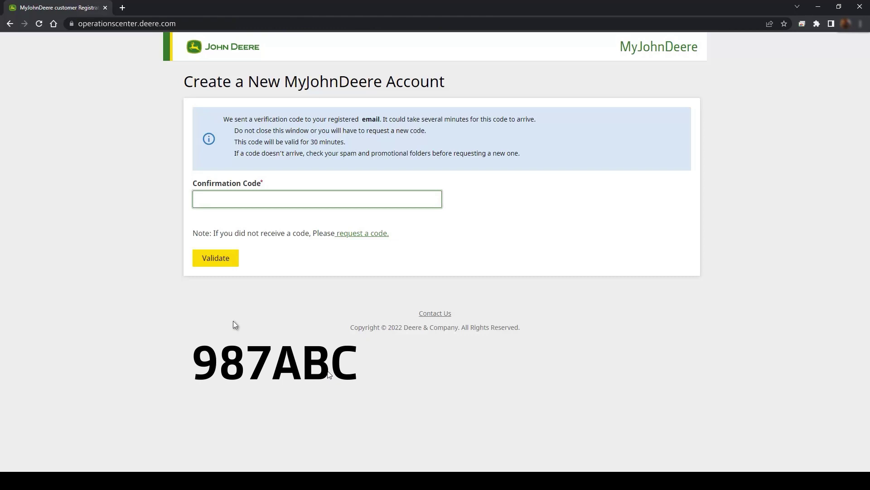
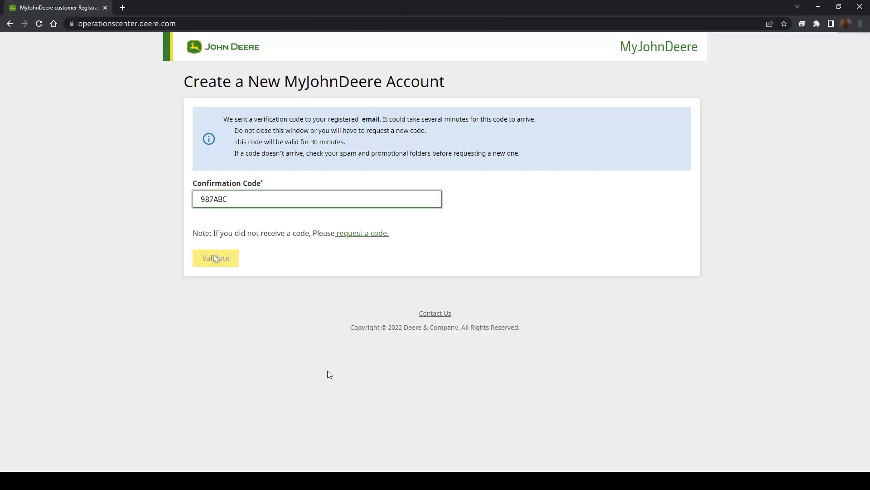
click(216, 259)
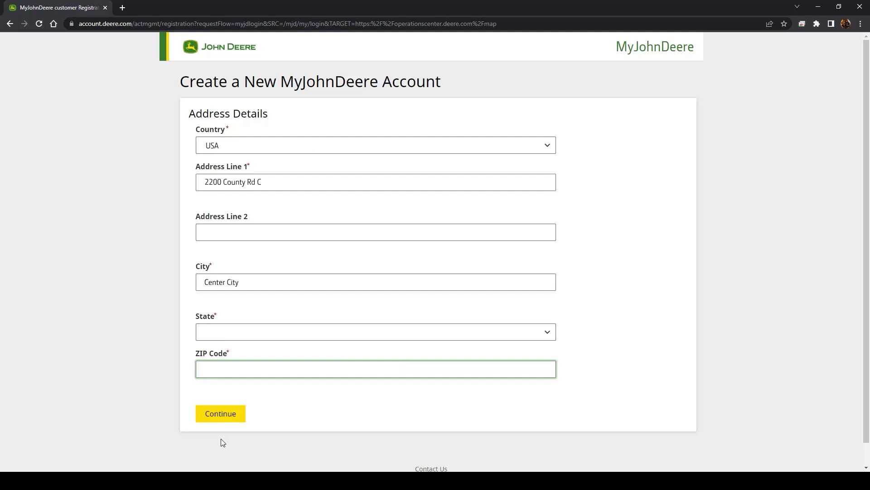
- Finish the ZIP code, set and confirm the account password, create the account and acknowledge success
text(52237)
click(219, 414)
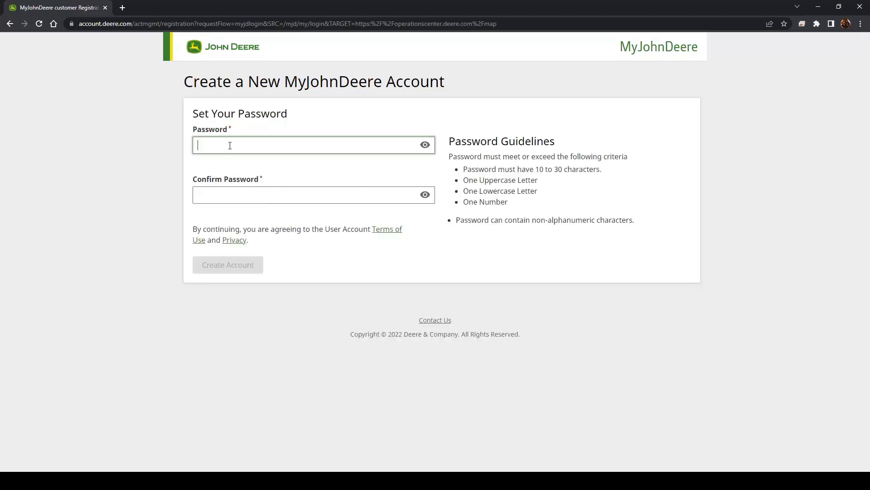
text(••••••••••••)
key(Tab)
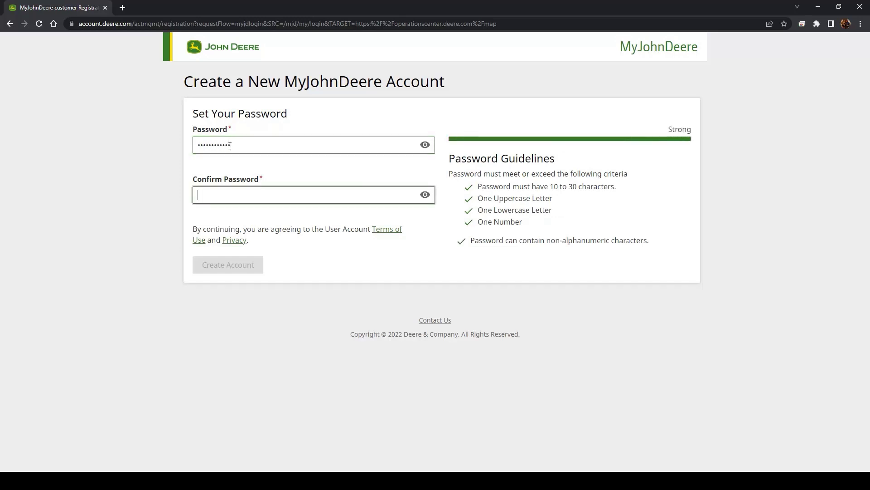
text(••••••••••••)
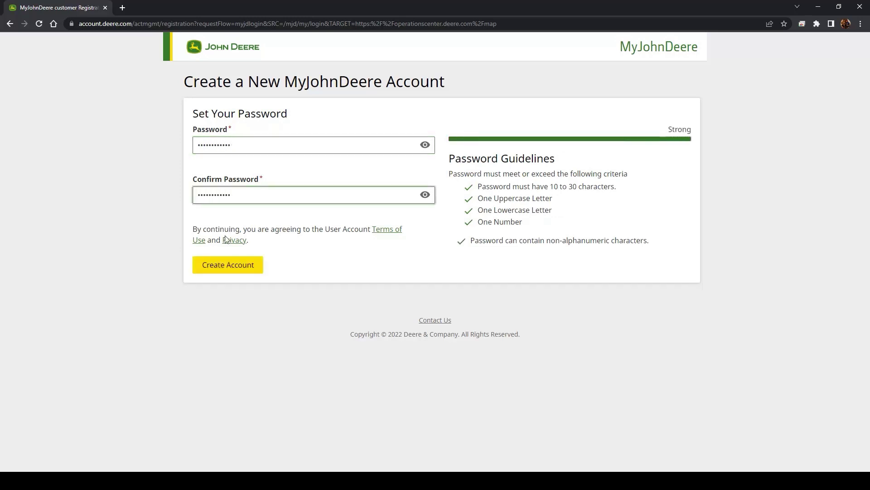
click(219, 268)
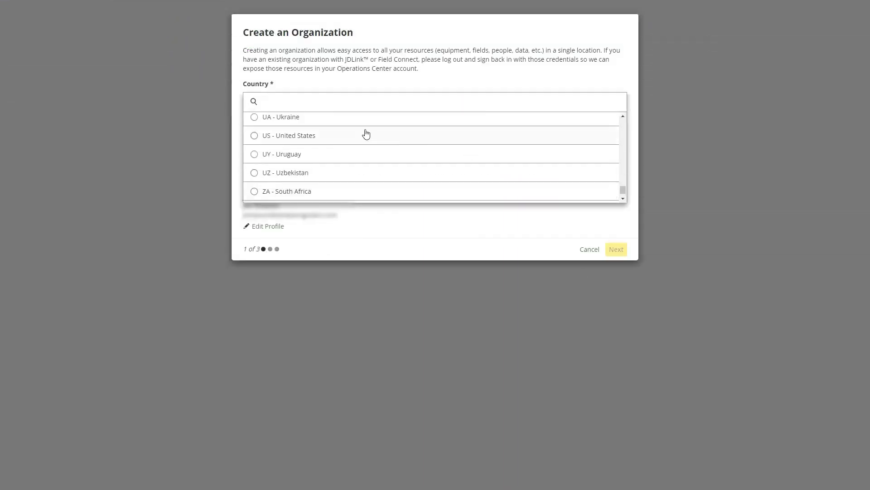
click(364, 134)
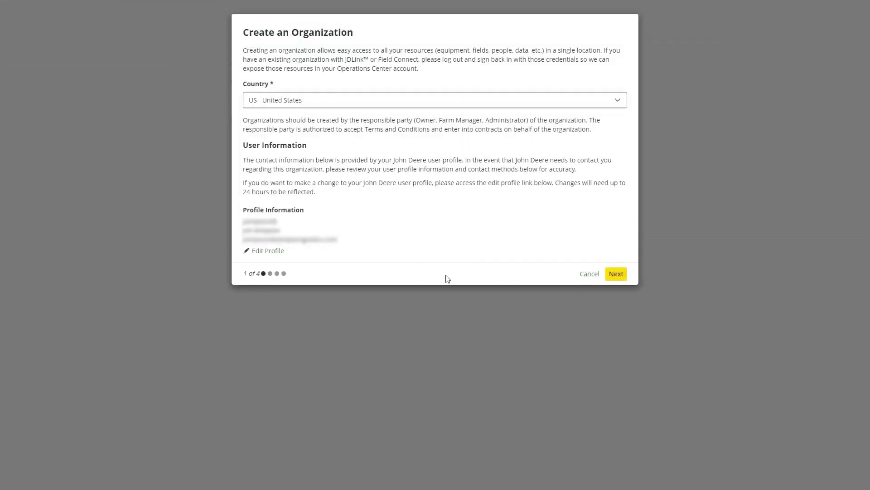
- Make it a Commercial Organization named SmithFarms with legal name Smith Farms LLC
click(616, 274)
click(248, 68)
click(430, 179)
text(SmithFarms)
click(431, 260)
text(Smith Farms LLC)
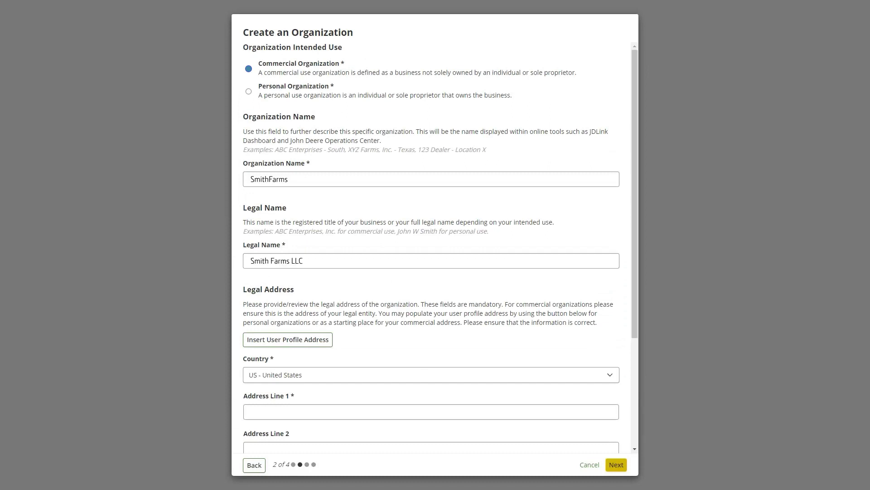
- Enter the organization's street address and city
scroll(431, 245, down, 3)
click(431, 295)
click(431, 370)
text(Center Cit)
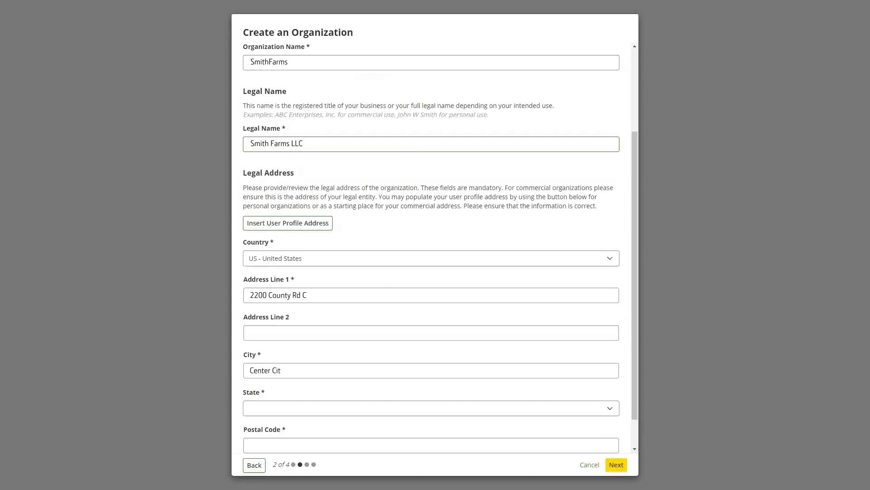
text(5223)
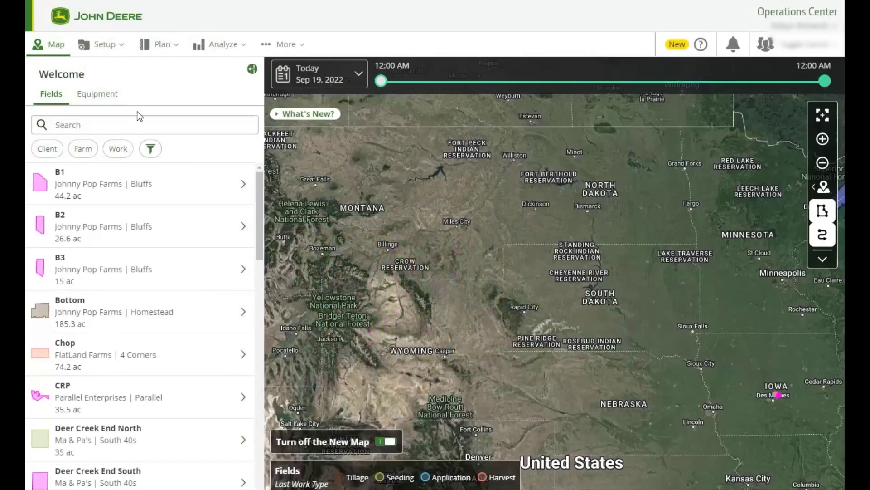
- Show the Setup menu options, then the Plan menu's planning tools
click(112, 49)
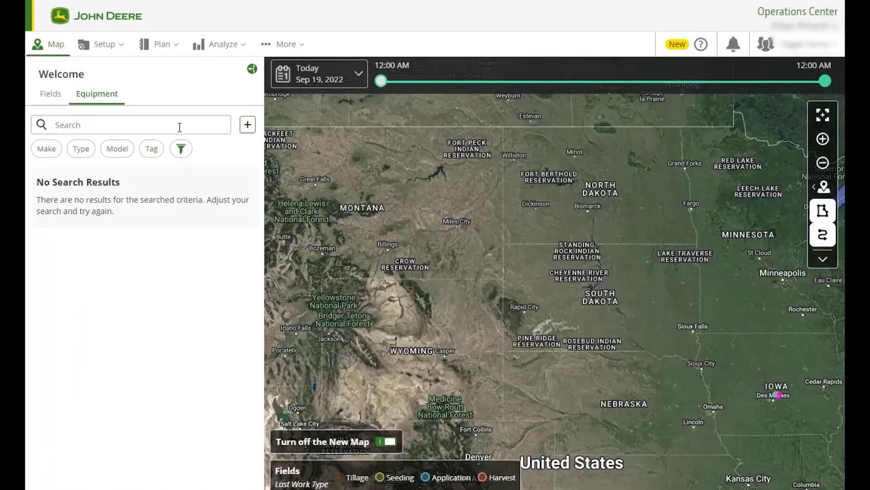
click(175, 50)
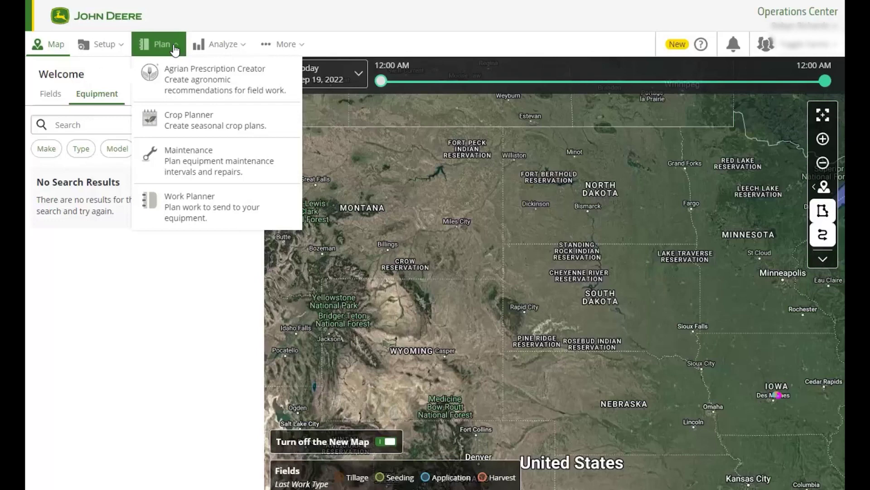
- On the Map, switch from the Fields list to the Equipment list and open field B1's details
click(56, 44)
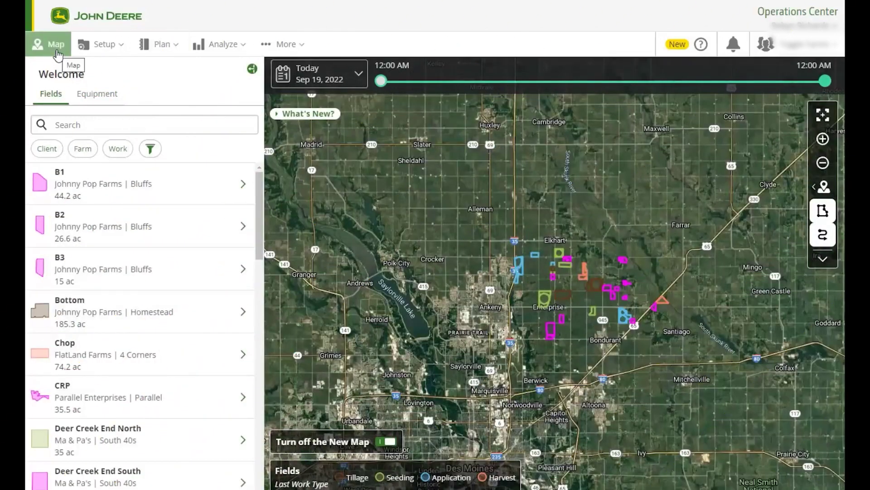
click(42, 98)
click(93, 98)
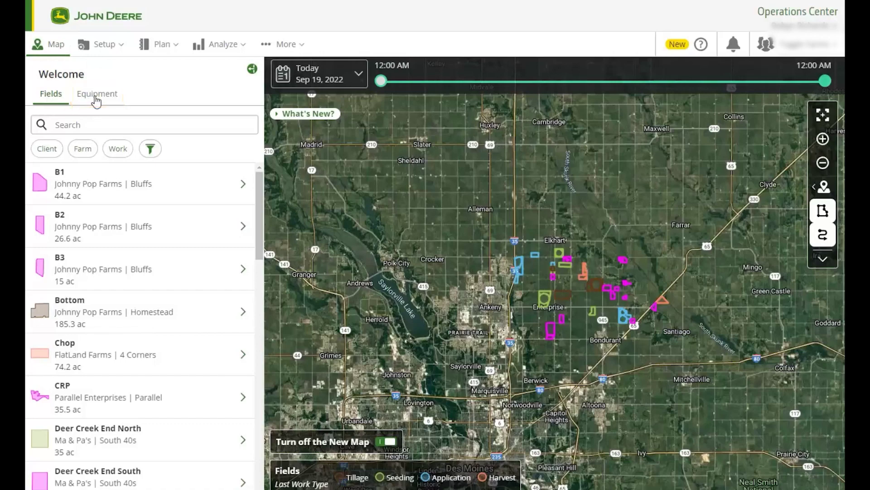
click(105, 189)
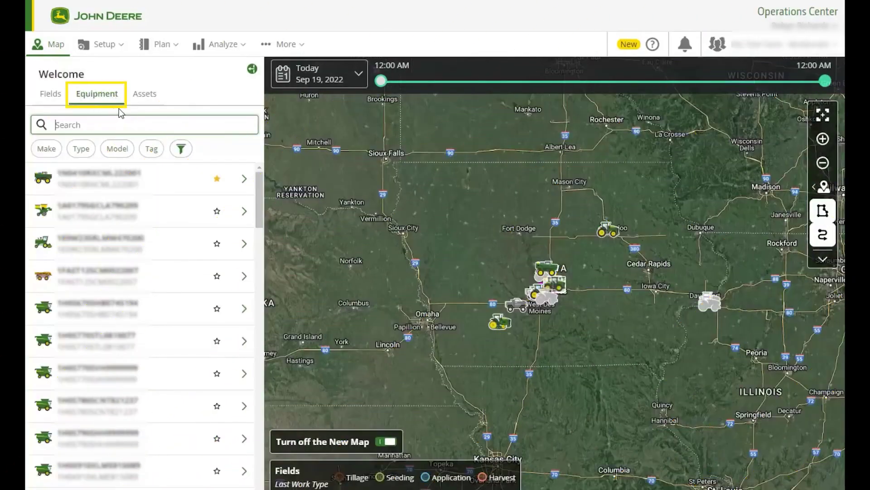
click(140, 178)
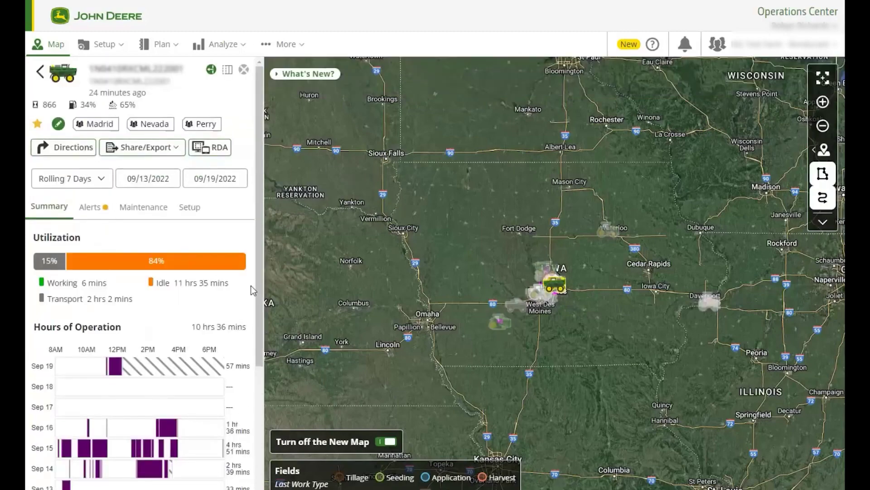
click(145, 208)
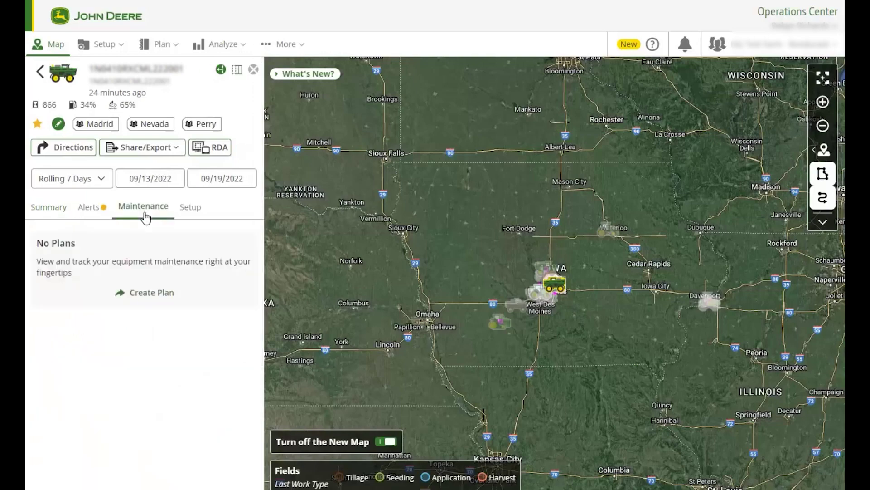
click(87, 215)
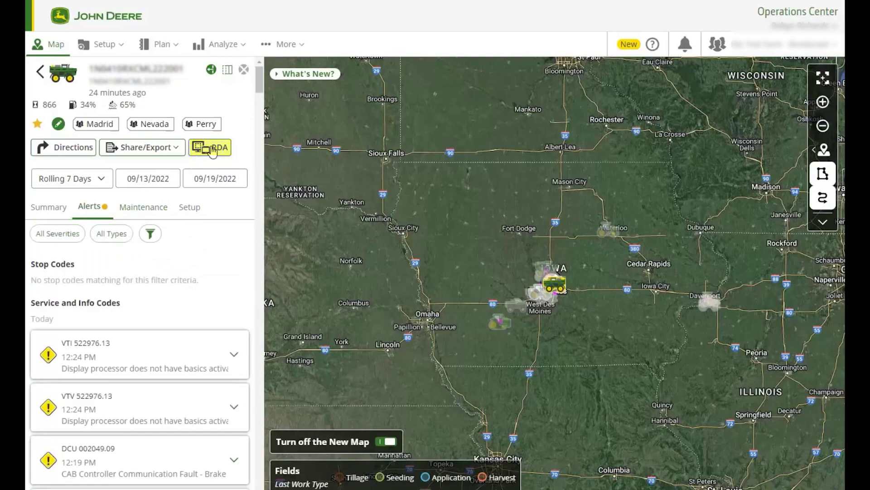
click(212, 150)
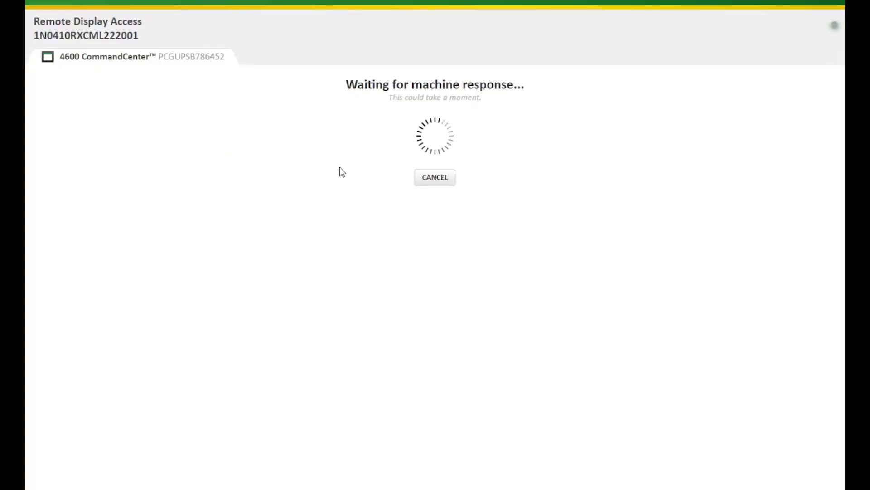
click(447, 181)
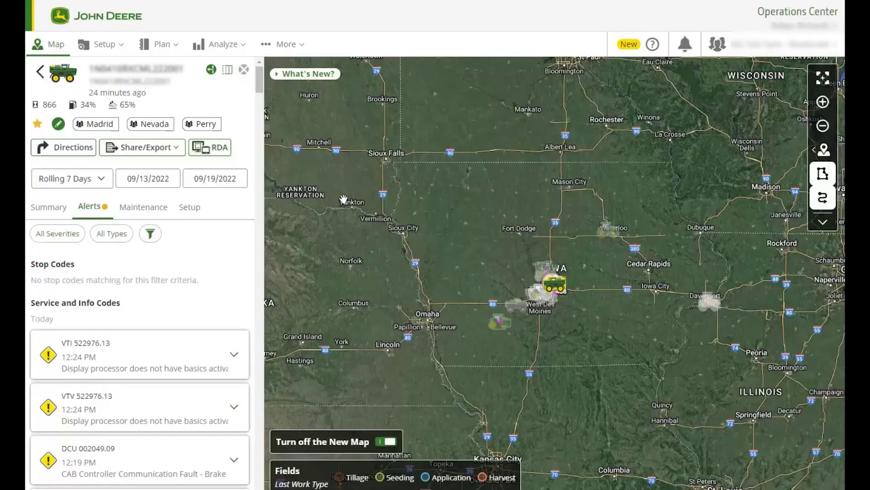
click(49, 209)
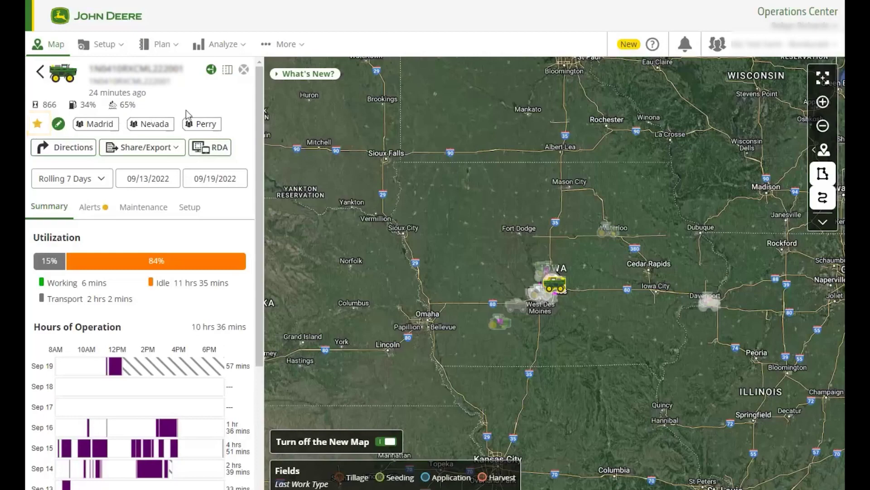
click(244, 70)
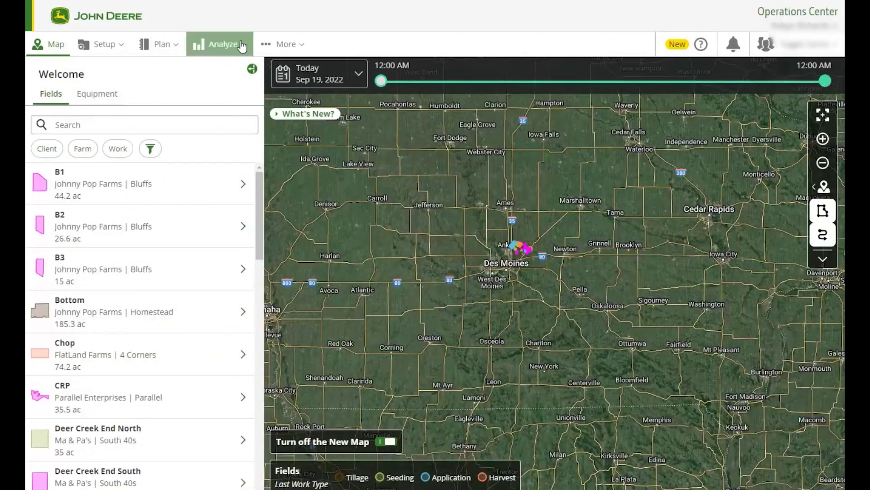
- Open the Analyze menu of analysis tools
click(242, 45)
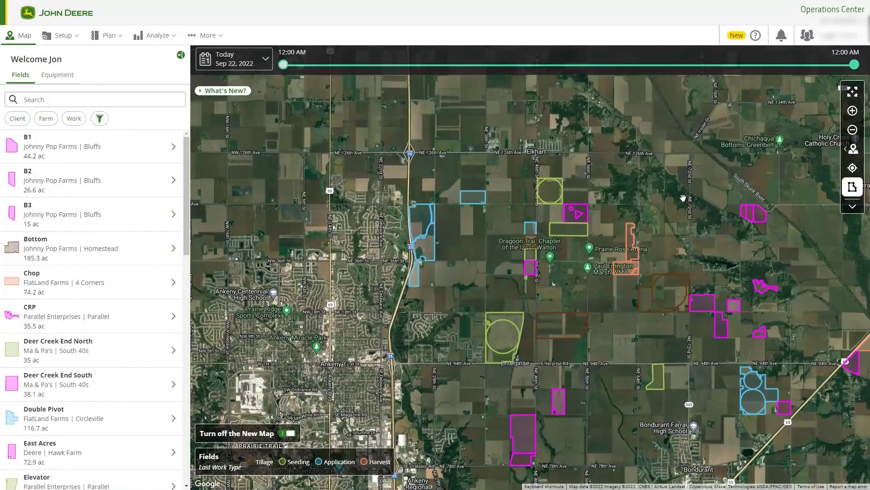
click(861, 41)
scroll(818, 418, down, 10)
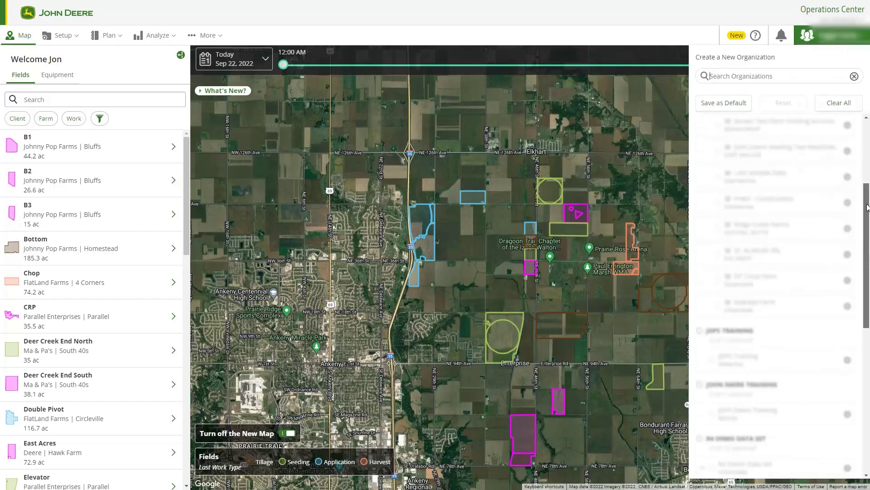
click(848, 465)
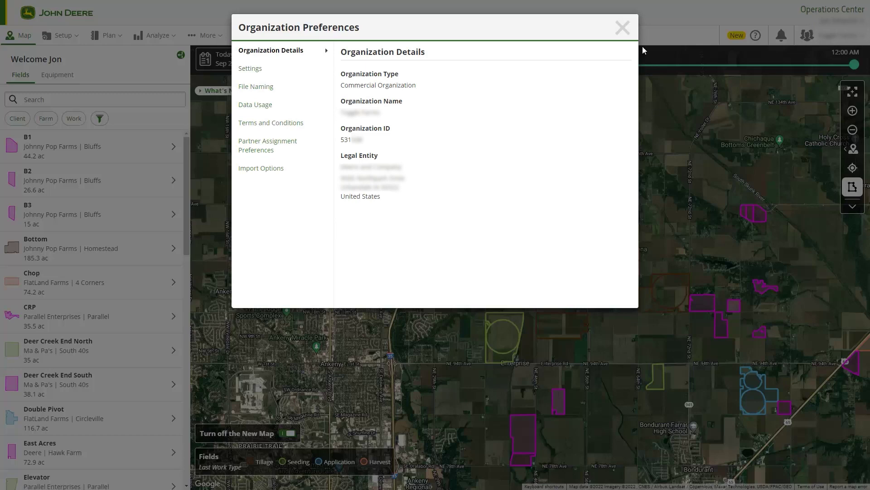
click(623, 27)
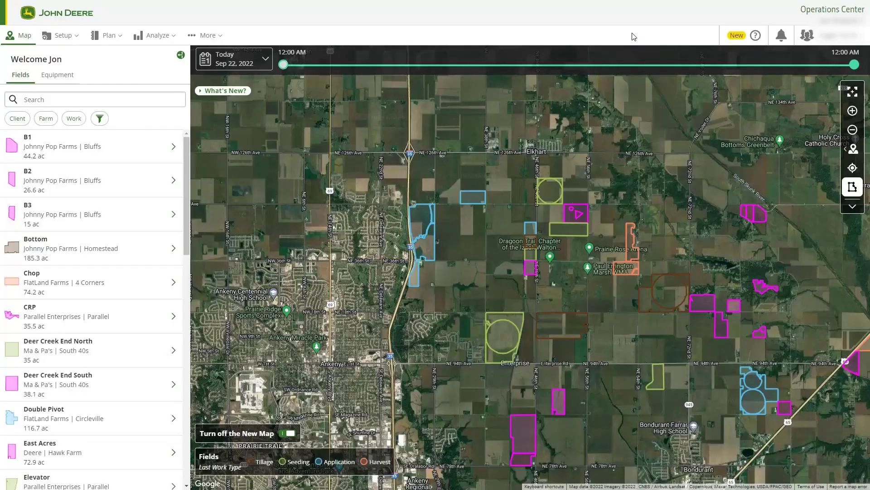
- Choose Help Documentation from the ? help menu in the top bar
click(736, 36)
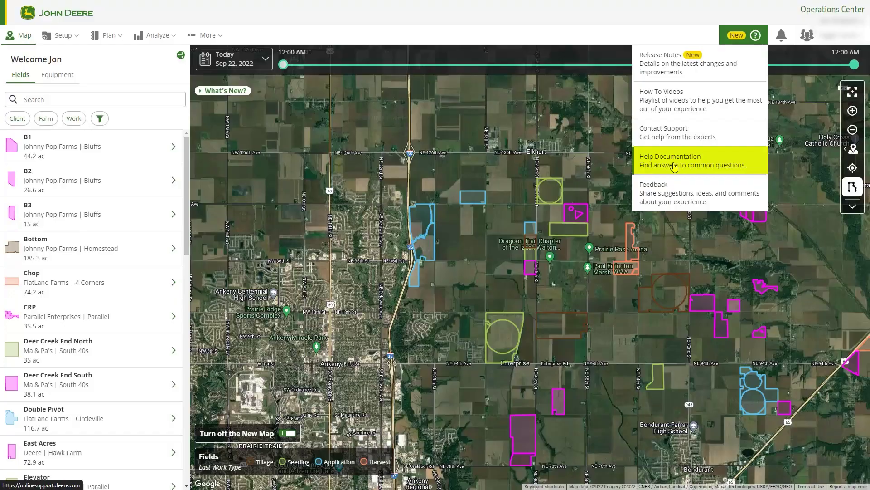
click(674, 167)
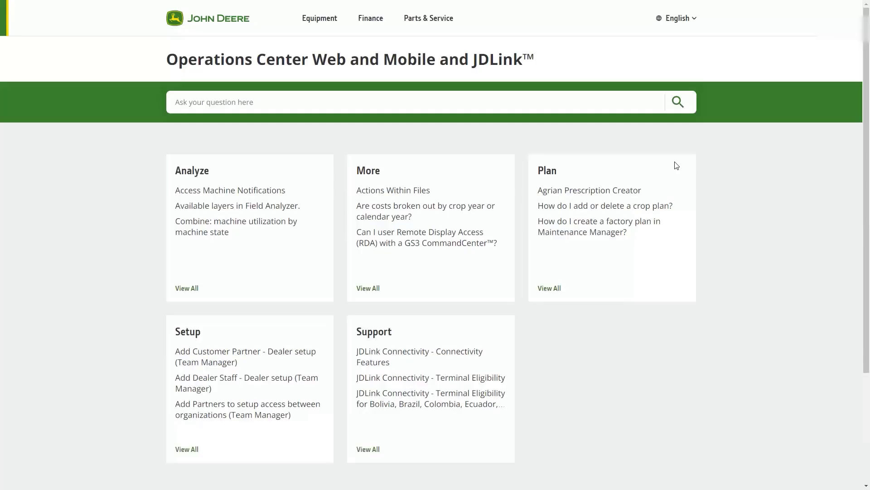